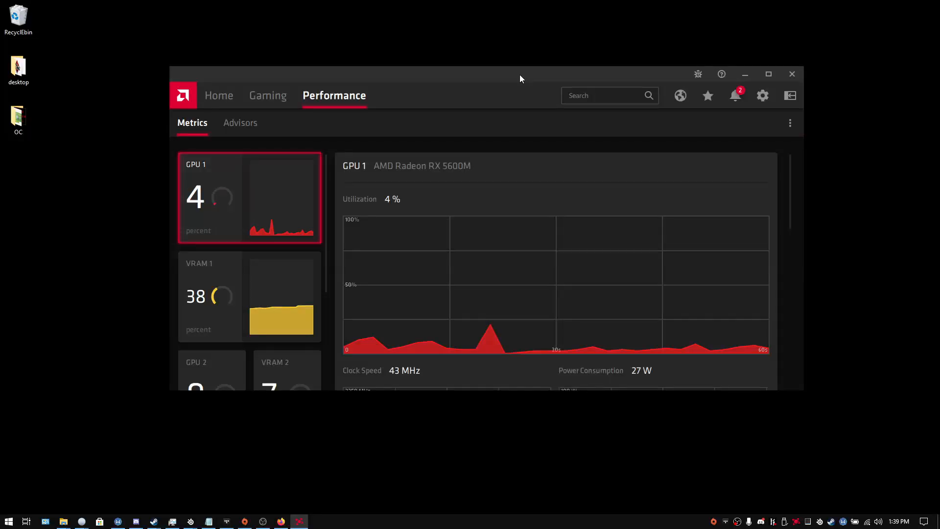
Step: Open the OC folder from the desktop and place its window over the AMD Radeon Software window
mouse_move(393, 75)
left_mouse_down()
mouse_move(401, 73)
mouse_move(384, 66)
mouse_move(421, 63)
mouse_move(393, 64)
left_mouse_up()
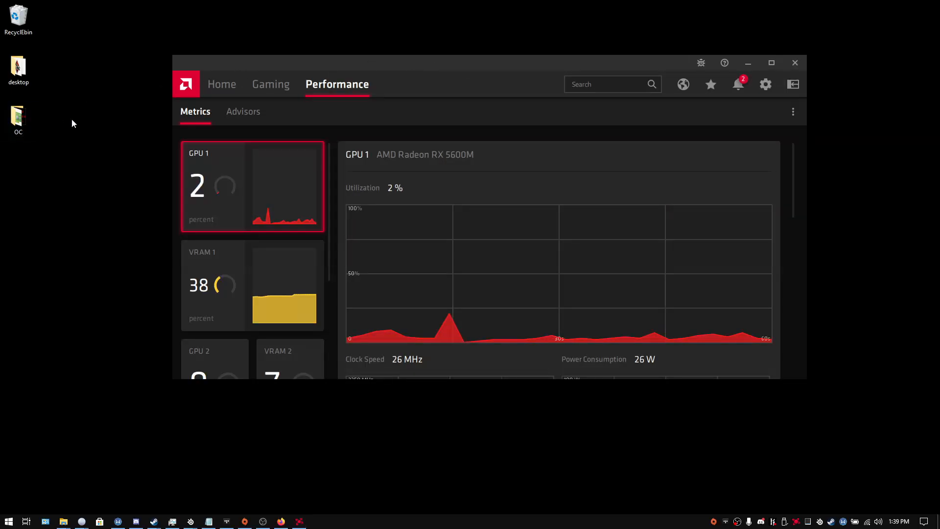
double_click(18, 120)
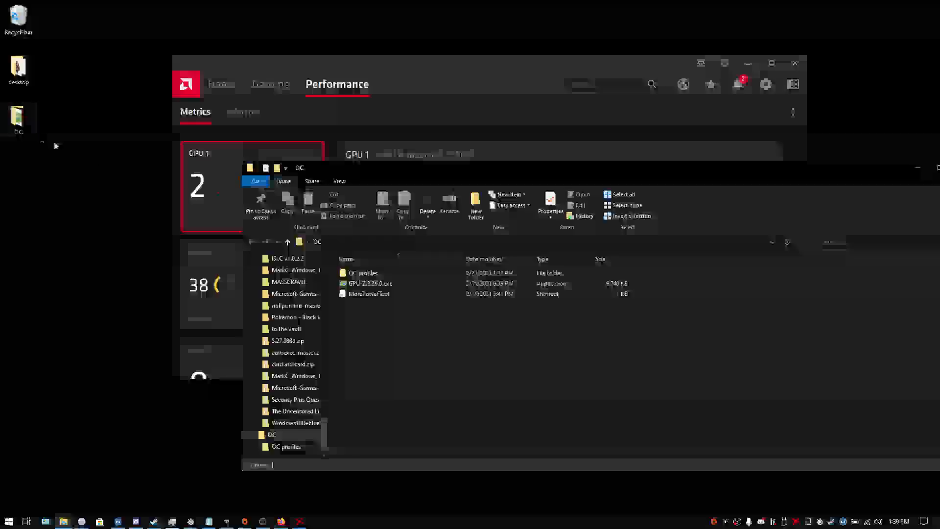
left_click_drag(518, 162, 355, 107)
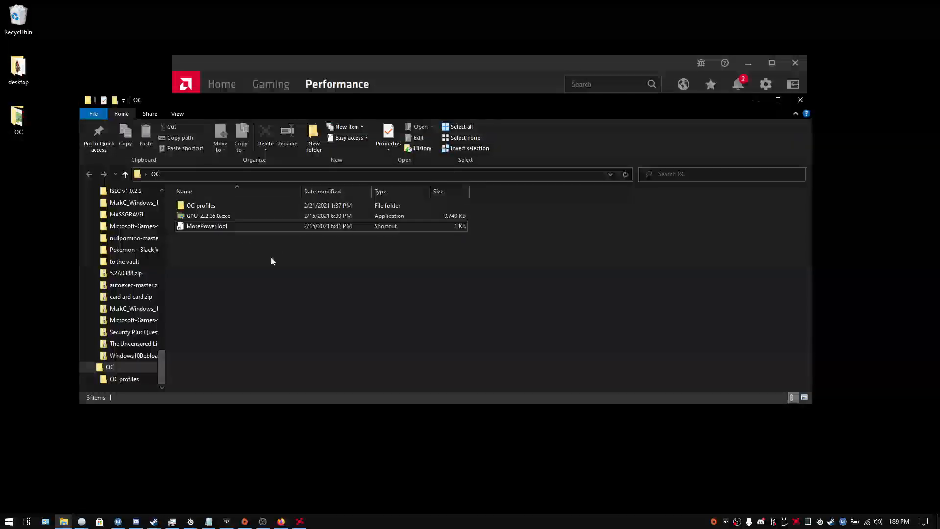
mouse_move(214, 239)
left_mouse_down()
mouse_move(205, 217)
mouse_move(216, 254)
left_mouse_up()
left_click(208, 261)
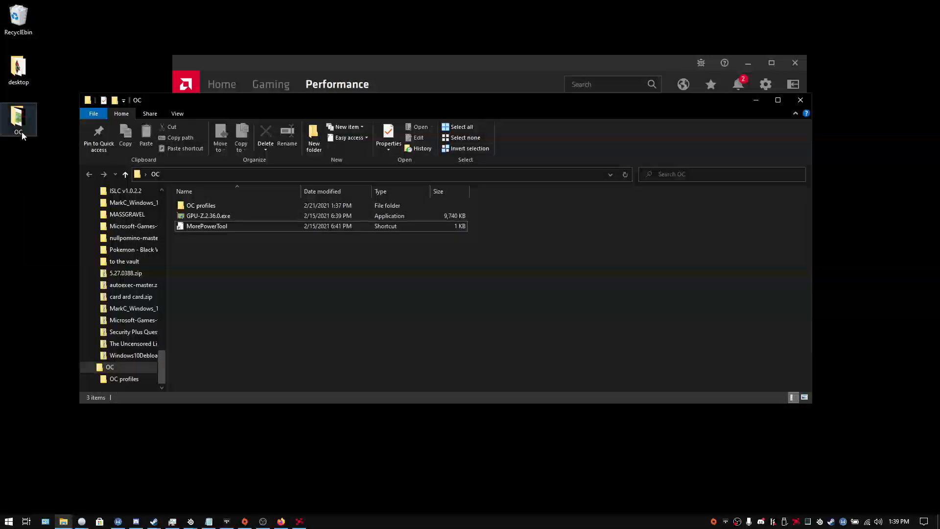
Step: Open the OC profiles folder and examine the Navi 10.rom, ocset.mpt and ocset2.mpt files
double_click(206, 207)
left_click_drag(245, 271, 213, 201)
left_click(220, 257)
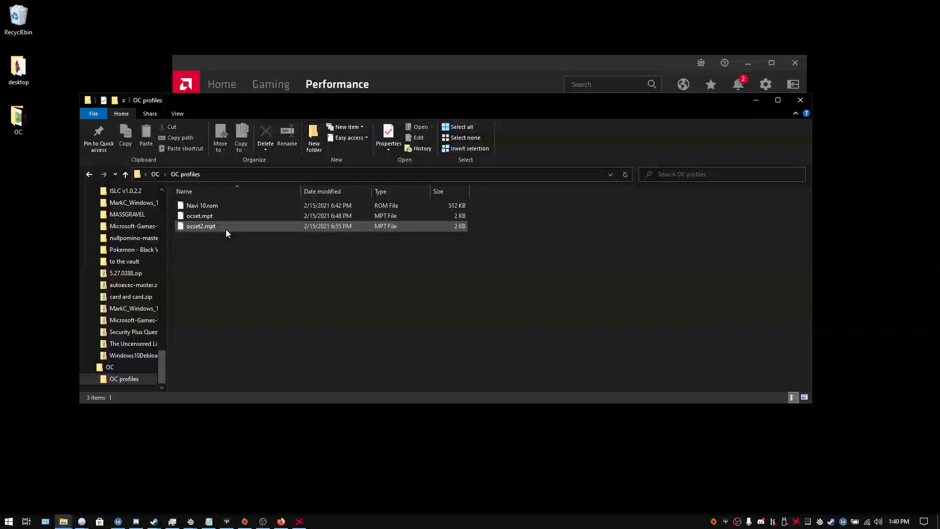
mouse_move(226, 230)
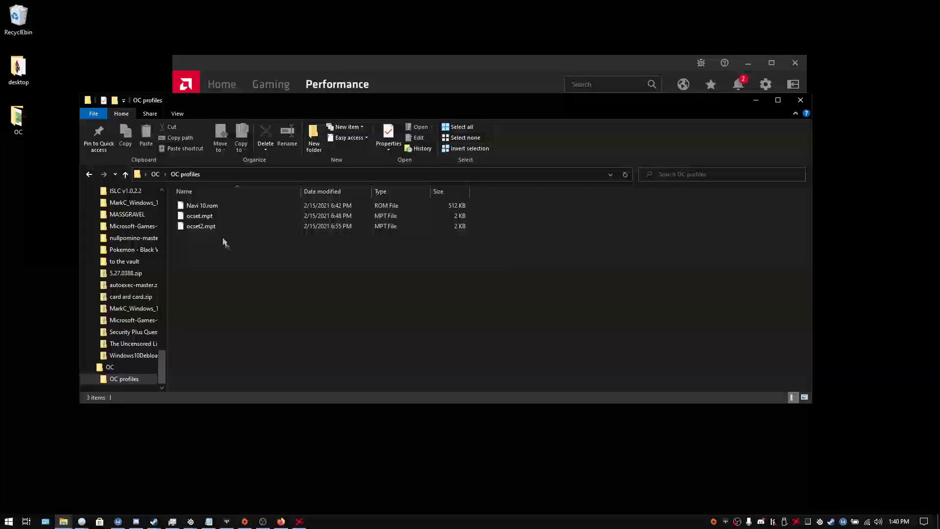
left_click(213, 216)
left_click(211, 206)
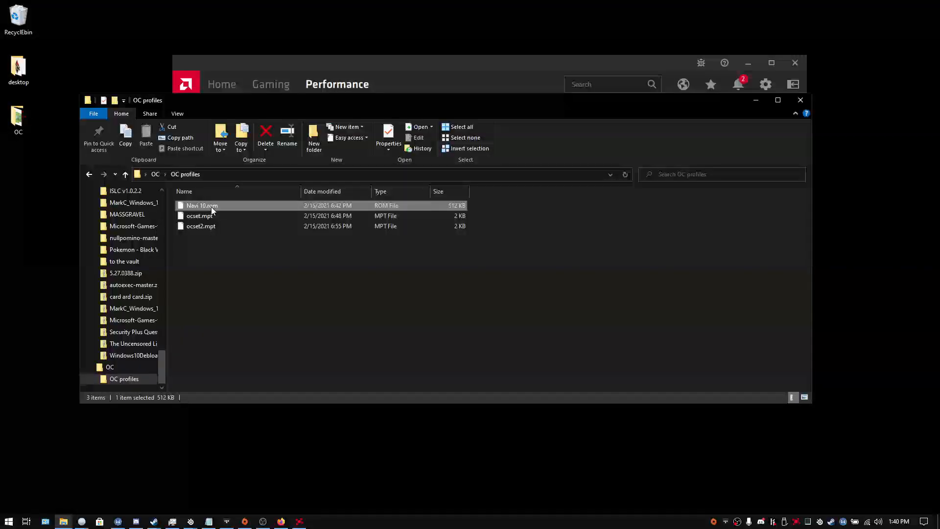
left_click(239, 219)
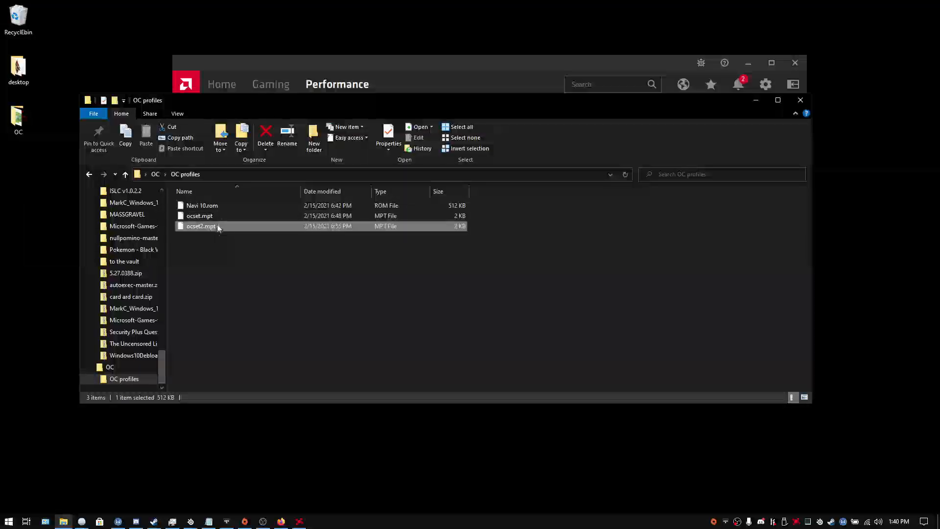
left_click(222, 227)
left_click(224, 246)
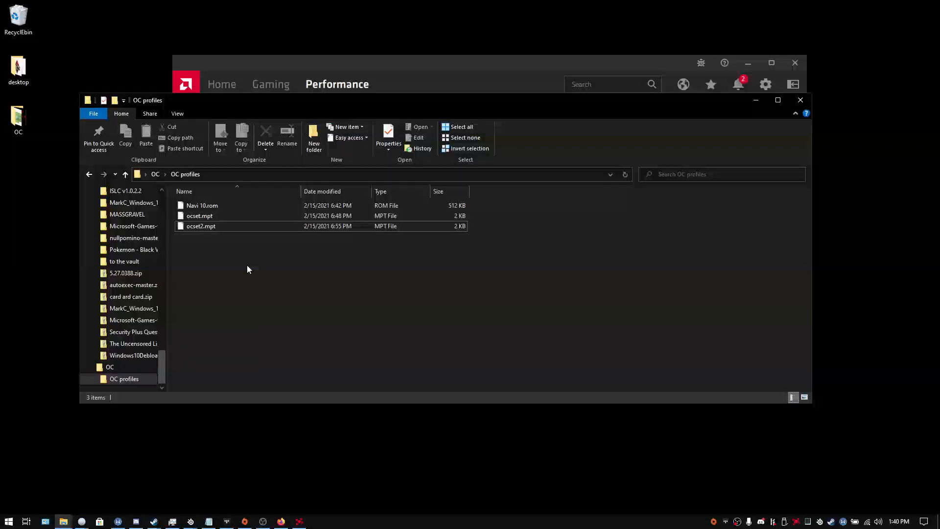
Step: Return to the parent OC folder and shift its window slightly
right_click(269, 255)
left_click(260, 250)
right_click(286, 246)
left_click(282, 252)
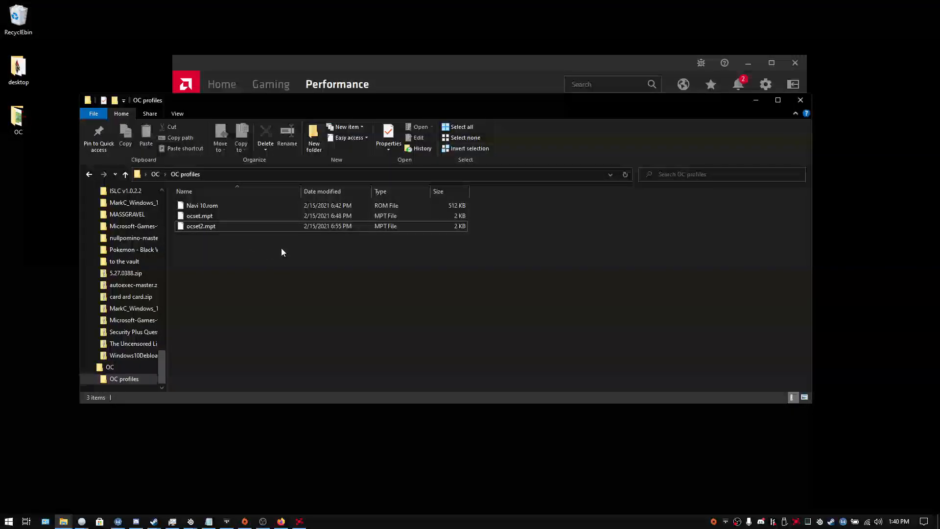
key("alt+Left")
left_click(226, 245)
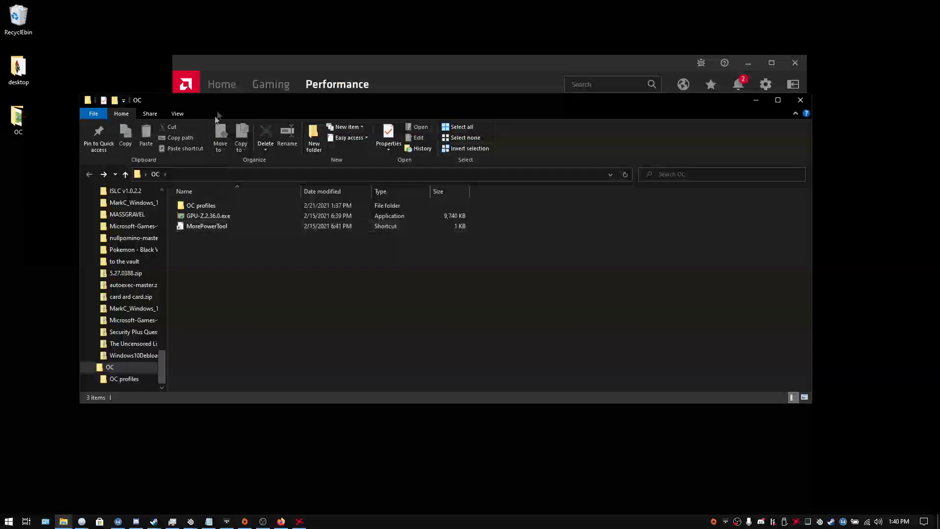
left_click_drag(239, 98, 237, 93)
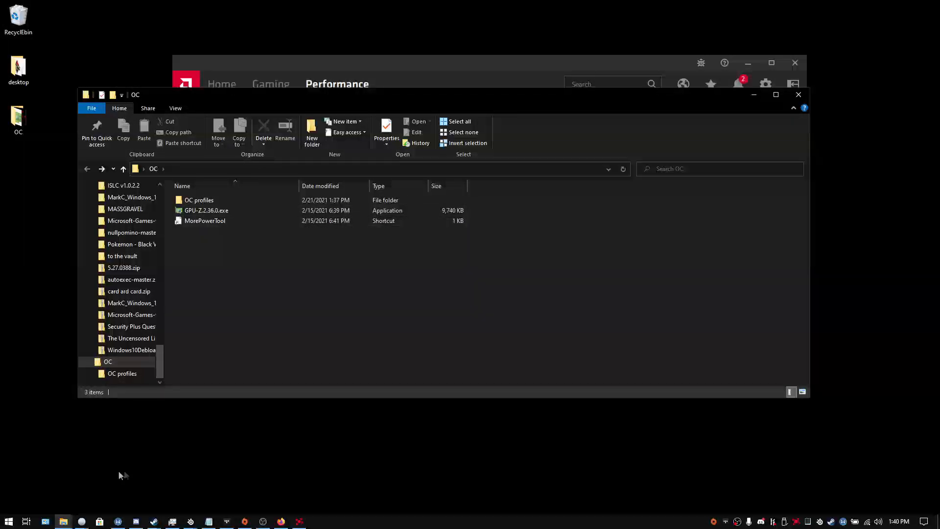
Step: Switch to Pale Moon and examine the igor'sLAB RED BIOS EDITOR and MorePowerTool article down to its Download and Instructions page link
left_click(84, 524)
left_click(147, 473)
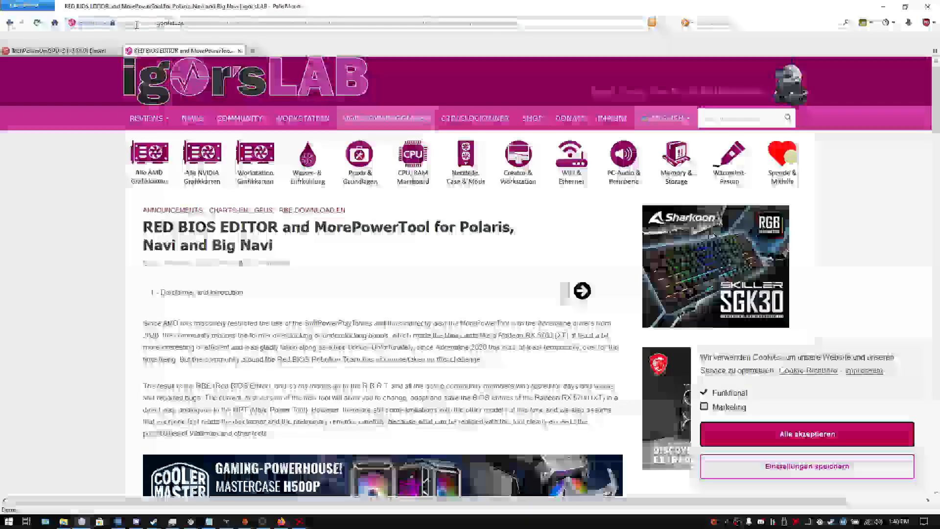
left_click_drag(136, 25, 545, 23)
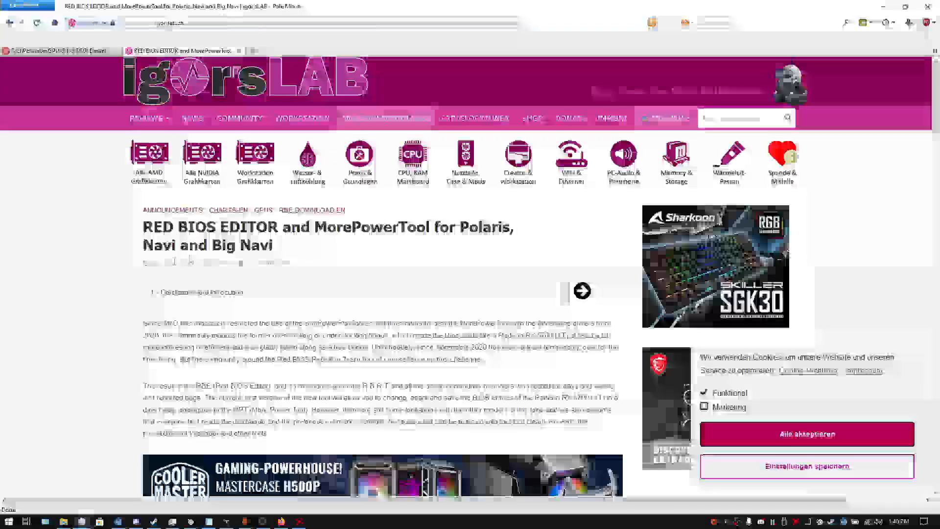
left_click(114, 173)
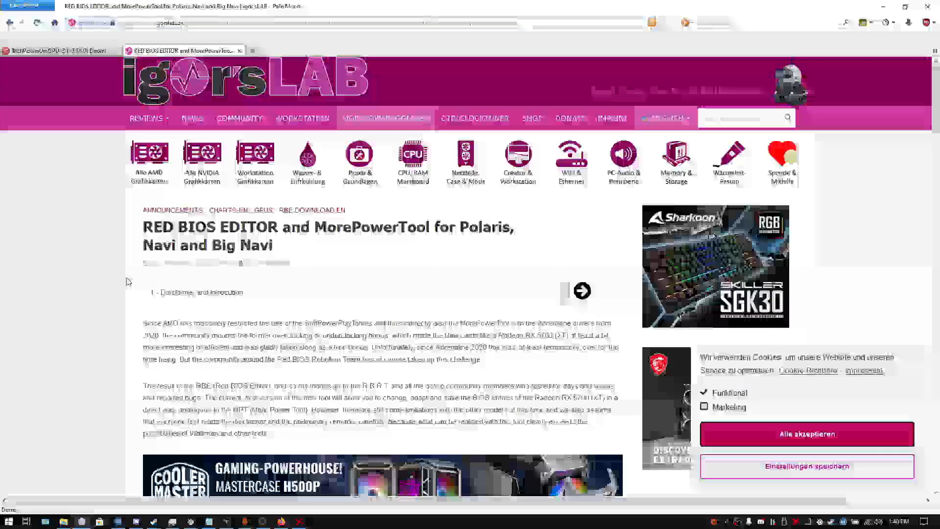
scroll(154, 293, "down", 15)
scroll(153, 293, "down", 12)
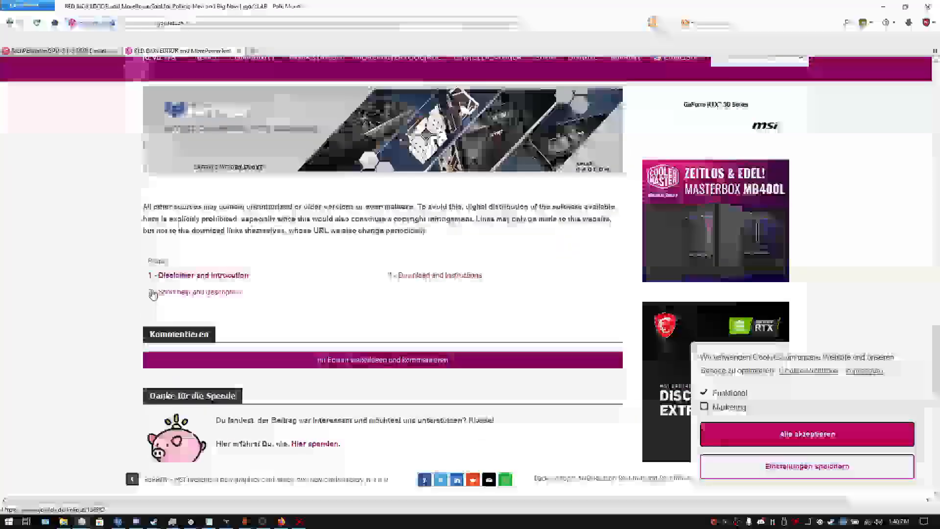
scroll(357, 214, "up", 4)
left_click_drag(360, 217, 482, 222)
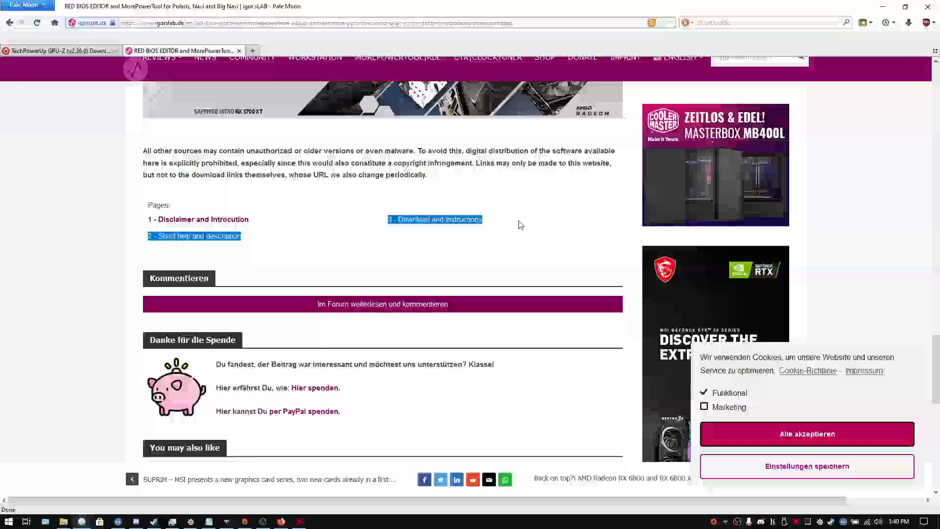
left_click(520, 222)
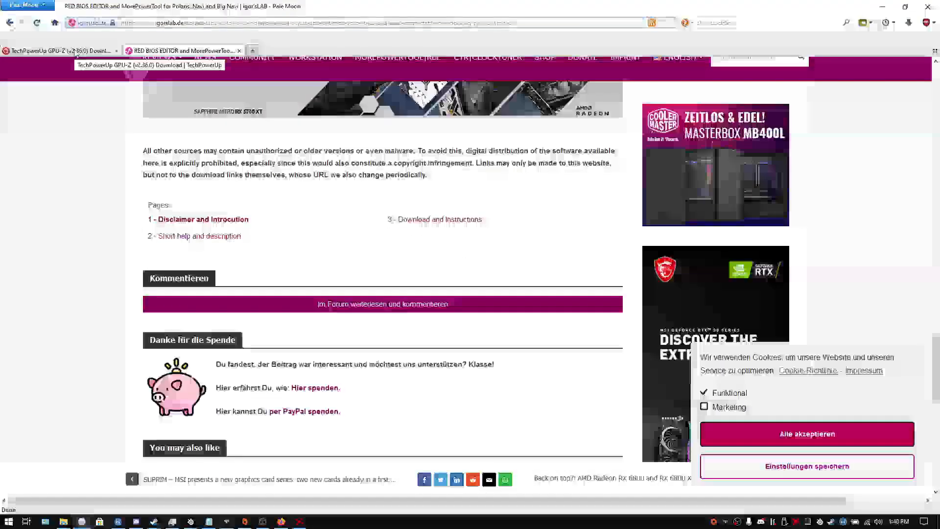
Step: View the TechPowerUp GPU-Z v2.36.0 download page
left_click(76, 51)
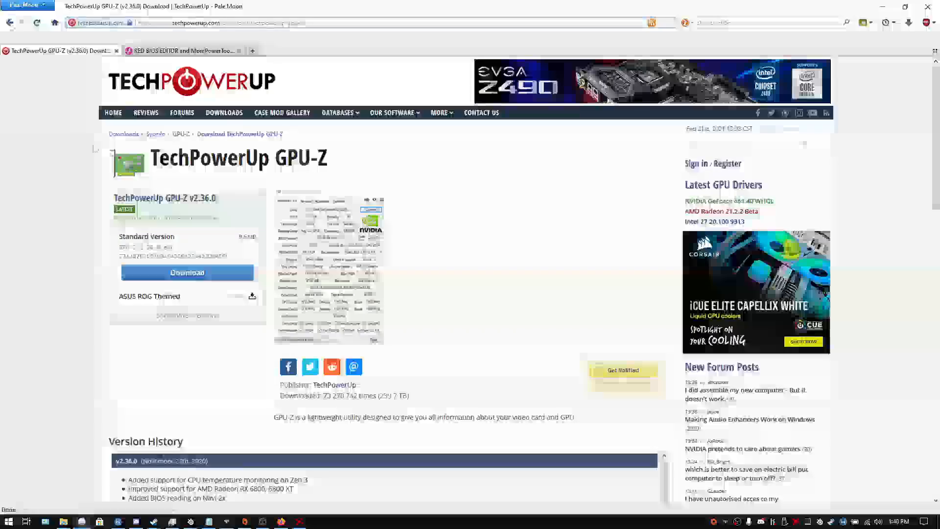
left_click_drag(338, 160, 150, 159)
left_click(478, 223)
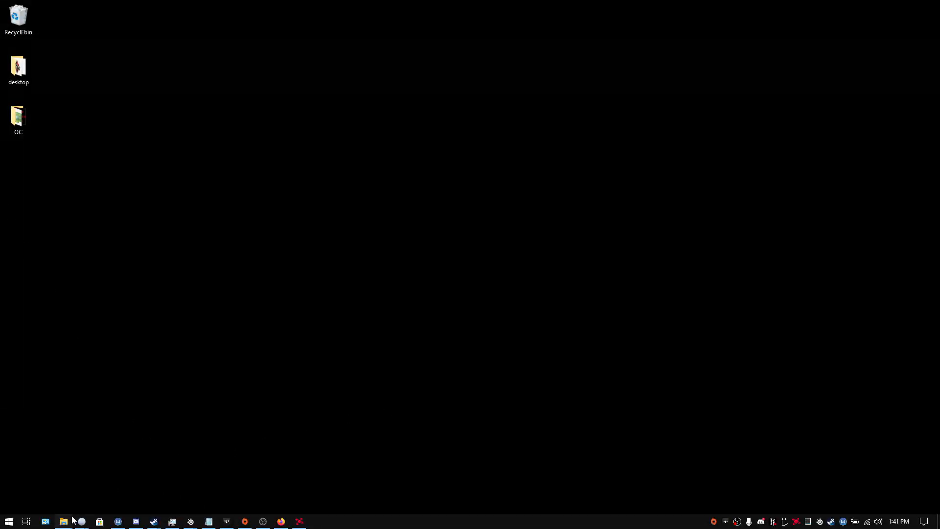
Step: Switch back to the OC folder in File Explorer, launch GPU-Z.2.36.0.exe and move its window clear of the file names
mouse_move(64, 521)
left_click(275, 495)
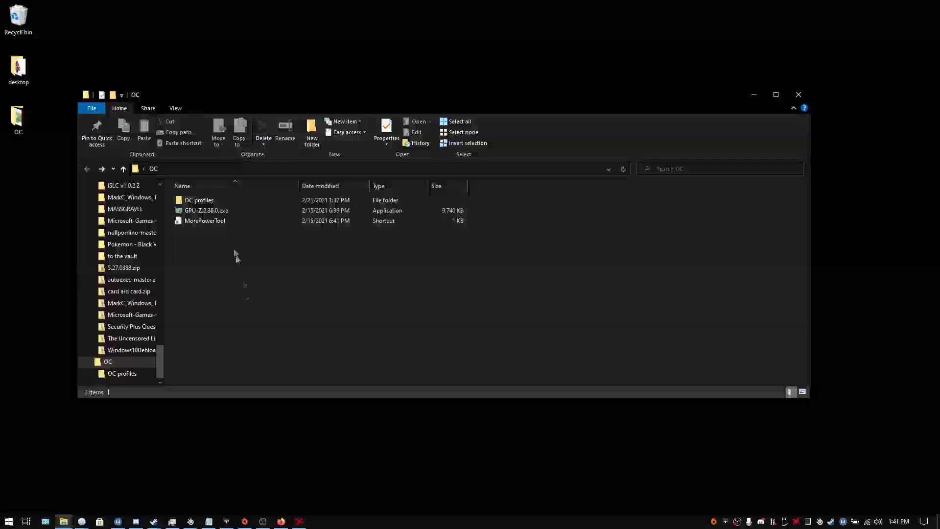
left_click(222, 210)
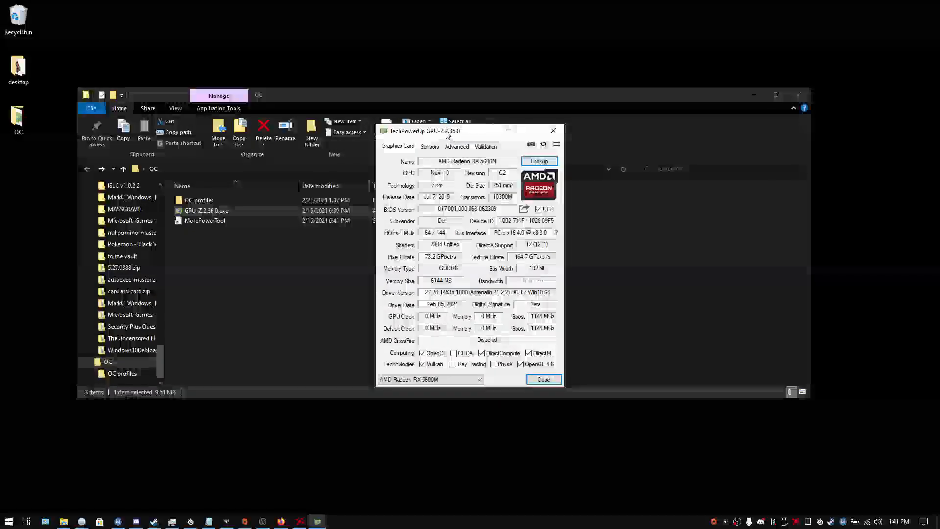
left_click_drag(448, 135, 458, 119)
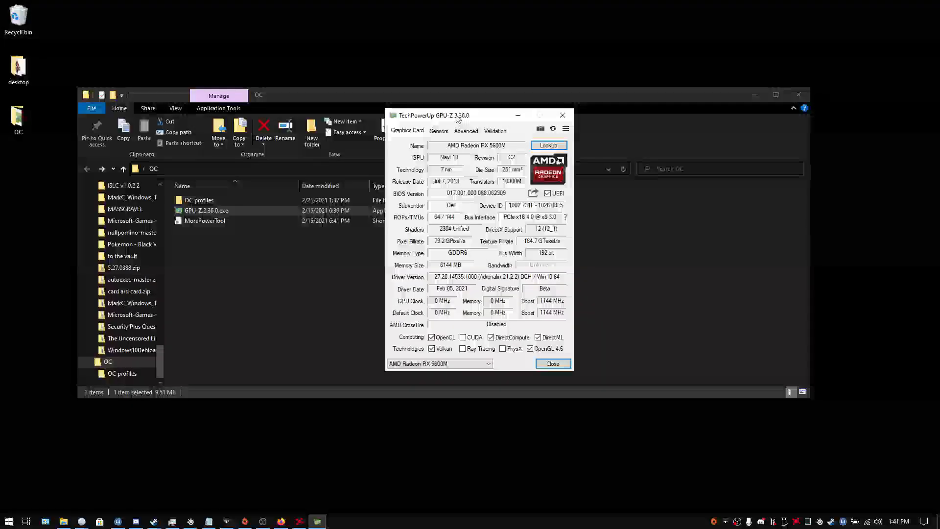
left_click_drag(458, 119, 521, 94)
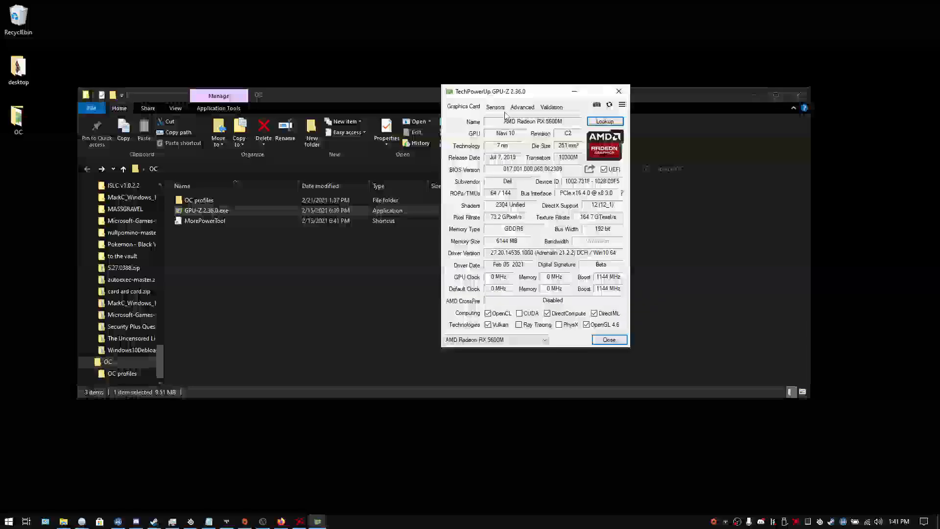
Step: Look through the advanced, validation and graphics card information in GPU-Z and check the selected AMD Radeon RX 5600M
left_click(522, 108)
left_click(551, 107)
left_click(470, 106)
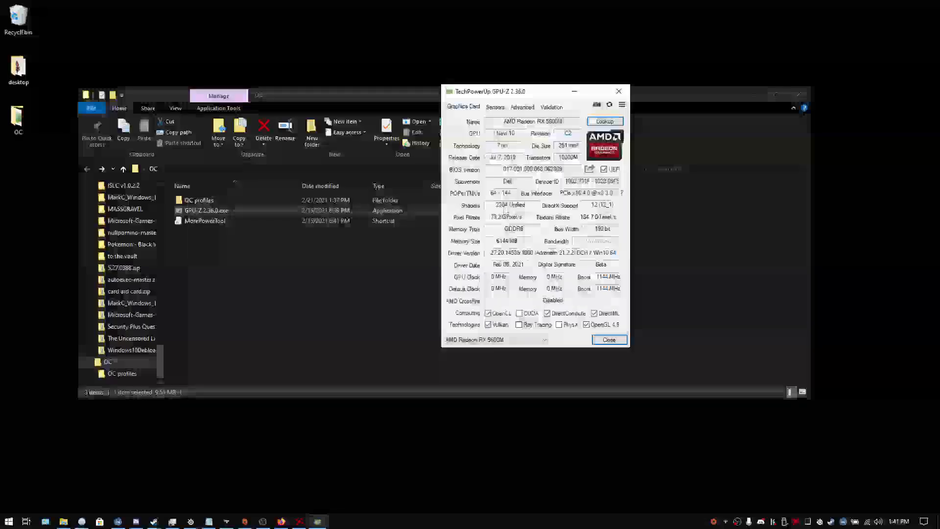
left_click(533, 340)
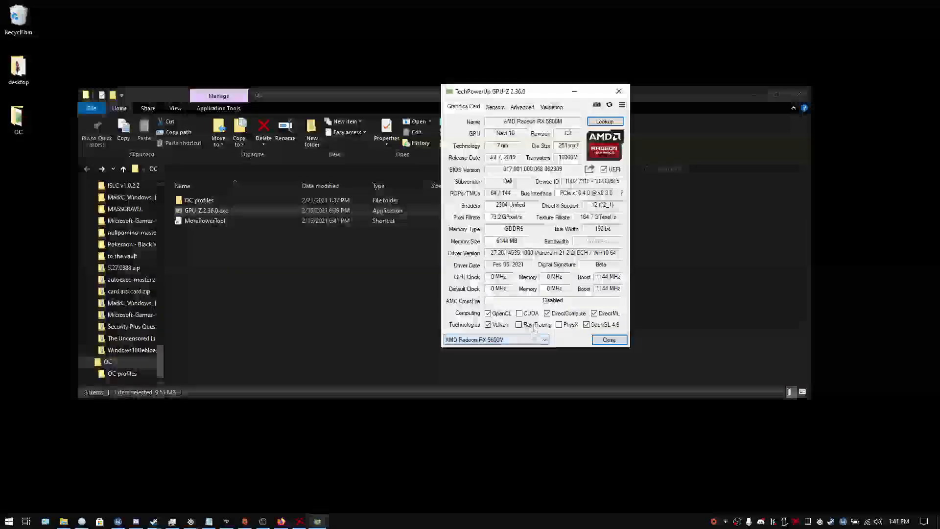
Step: Begin saving the graphics card BIOS to a ROM file, cancel the save and close GPU-Z
left_click(589, 170)
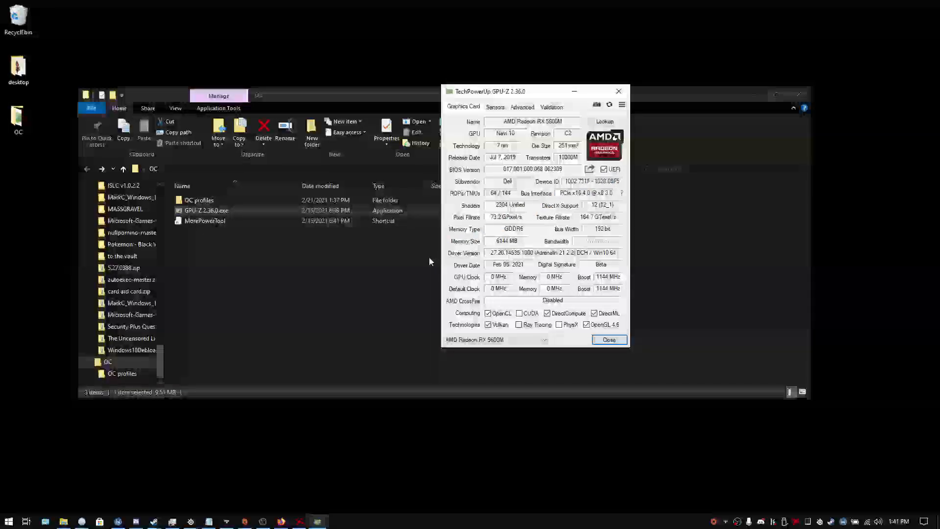
scroll(517, 280, "down", 3)
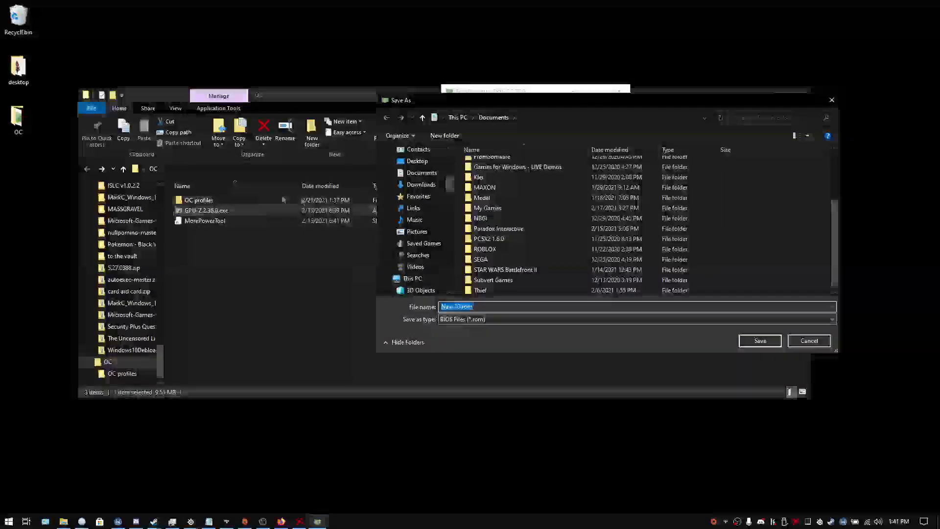
scroll(535, 241, "up", 3)
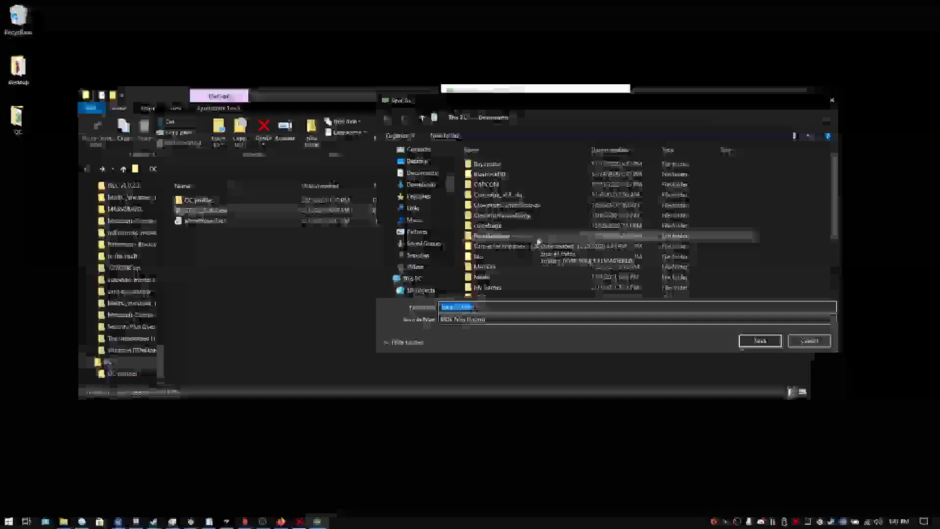
left_click(801, 346)
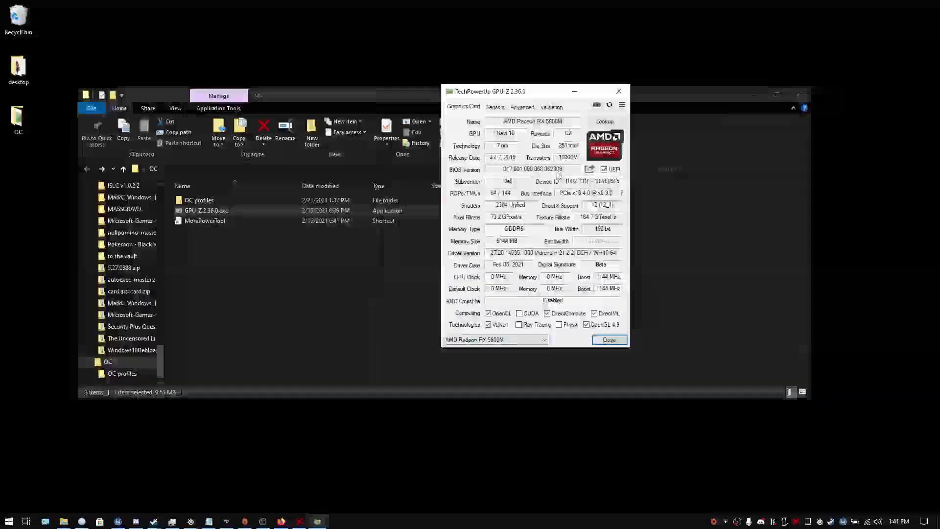
left_click(618, 92)
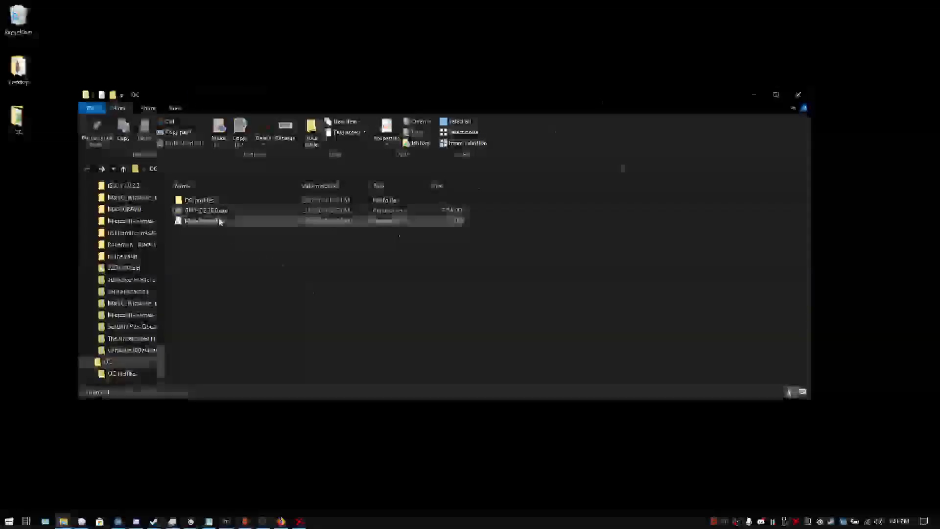
Step: Review the saved ROM and MPT files in the OC profiles folder again and return to the OC folder
double_click(203, 200)
left_click(205, 221)
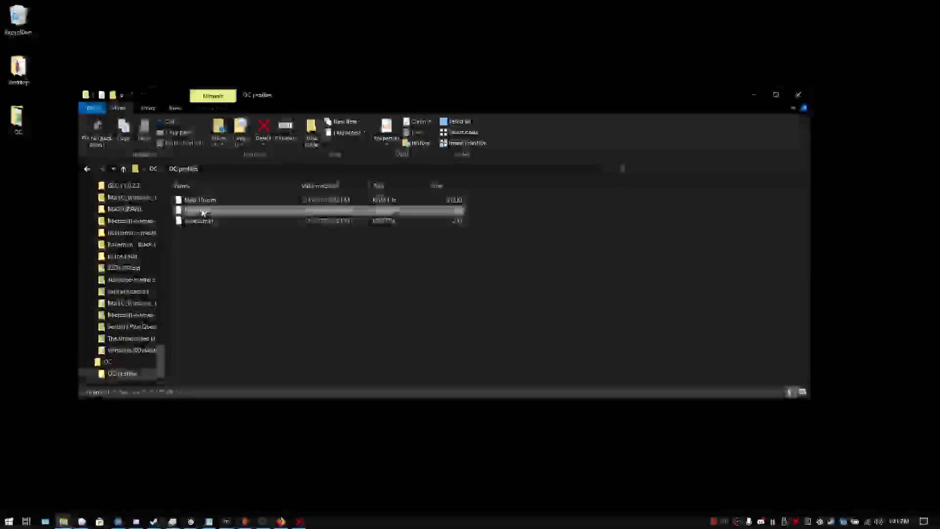
left_click(217, 211)
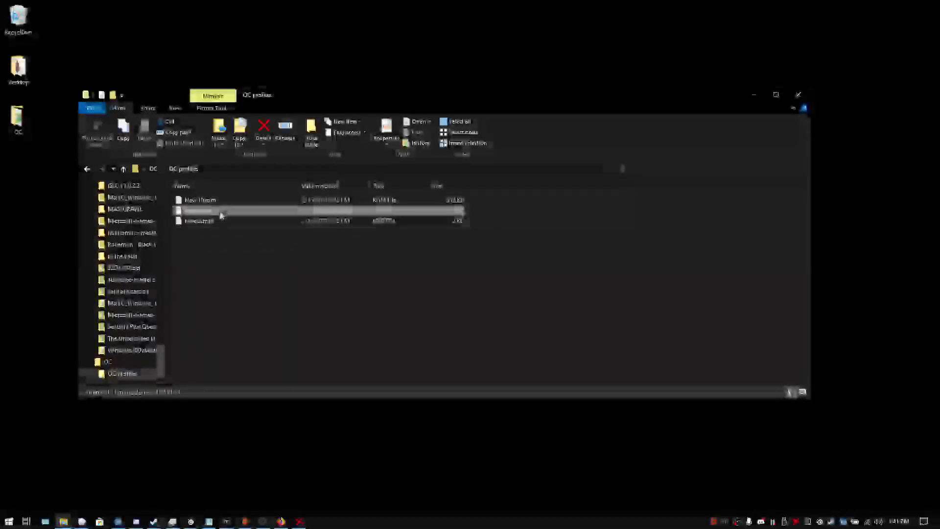
left_click(216, 213)
left_click(214, 222)
left_click(215, 212)
left_click(219, 222)
left_click(221, 211)
left_click(221, 203)
key("alt+Left")
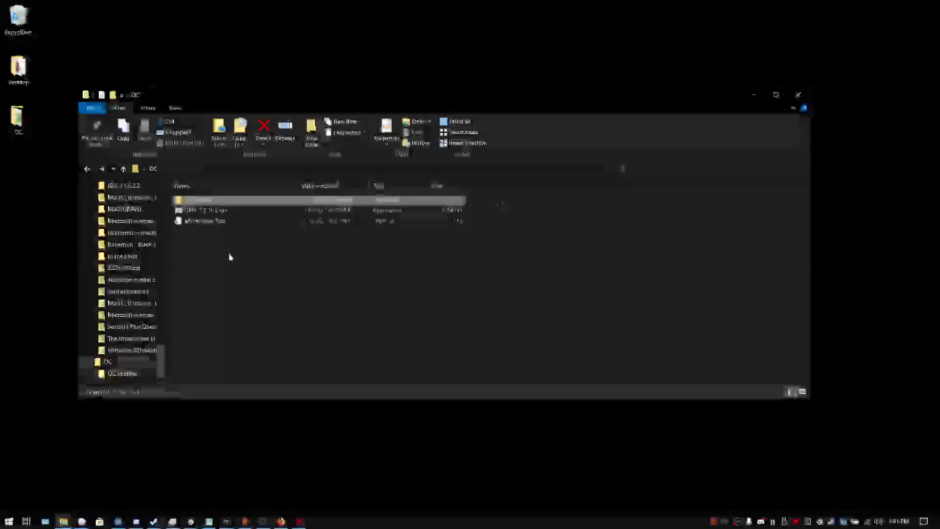
left_click(229, 256)
left_click(218, 215)
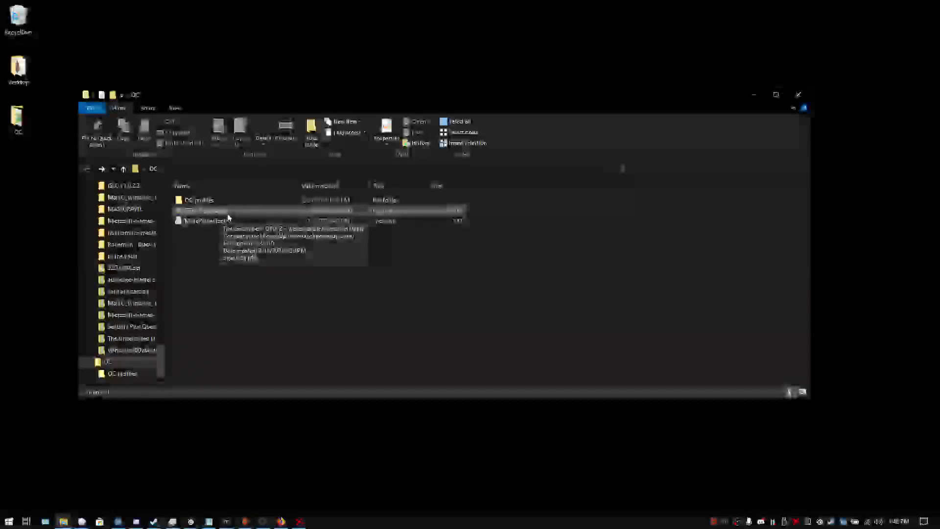
Step: Launch MorePowerTool from the OC folder and display the power and voltage settings for the AMD Radeon RX 5600M
left_click(225, 221)
double_click(225, 221)
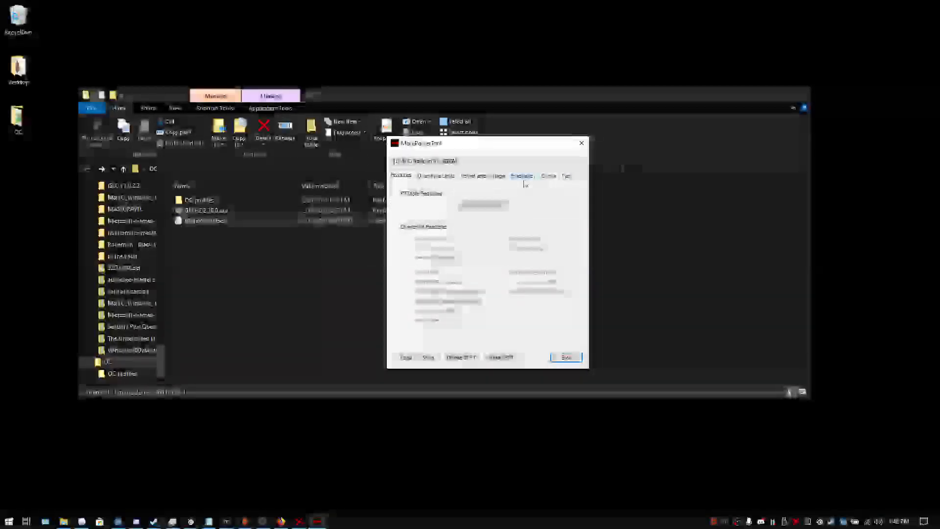
left_click(481, 175)
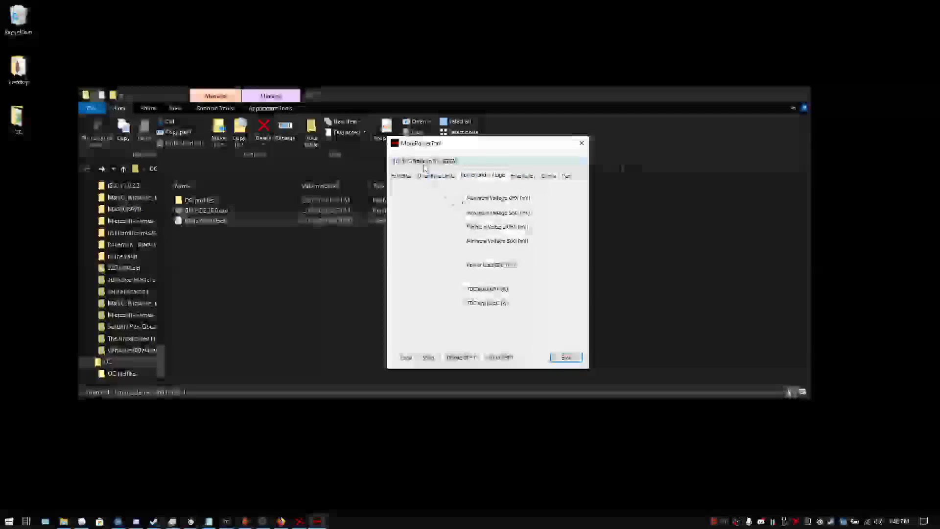
Step: Start loading a BIOS or MPT file in MorePowerTool and browse to the Desktop folder
left_click(404, 357)
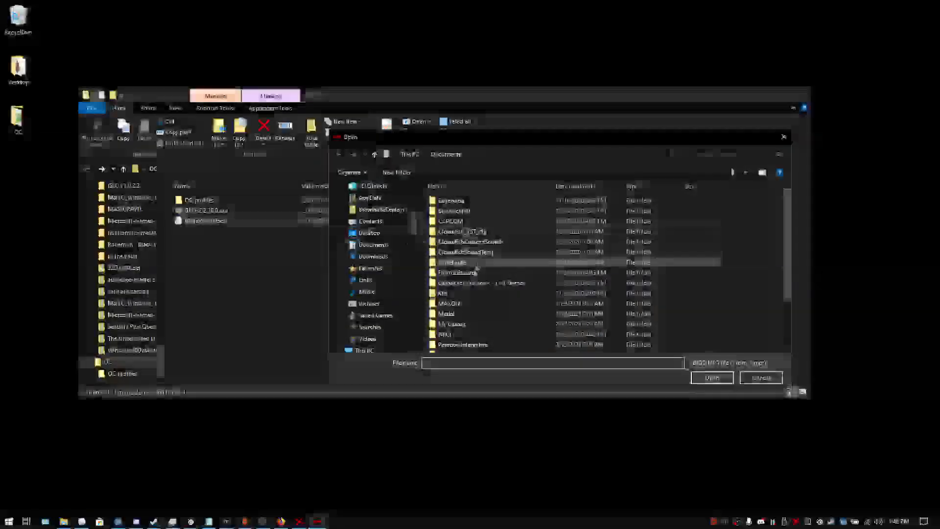
scroll(379, 220, "up", 2)
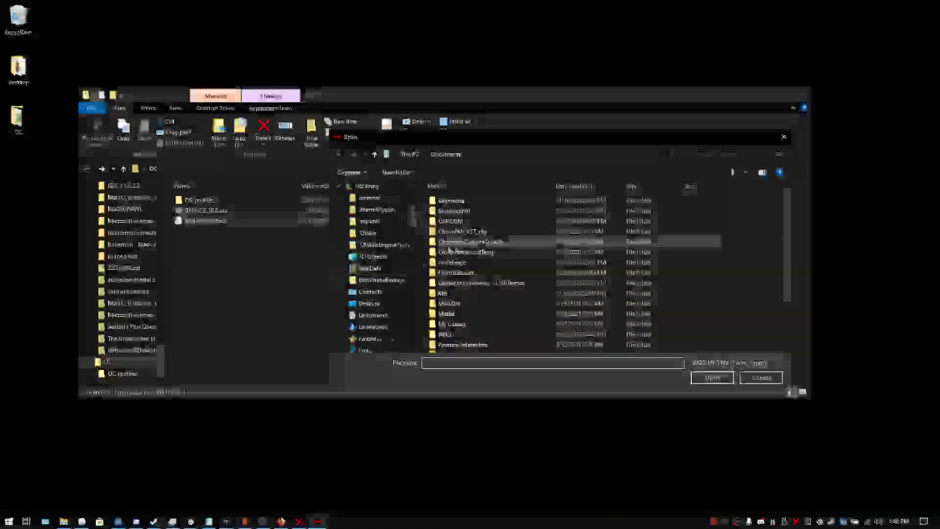
scroll(379, 264, "down", 1)
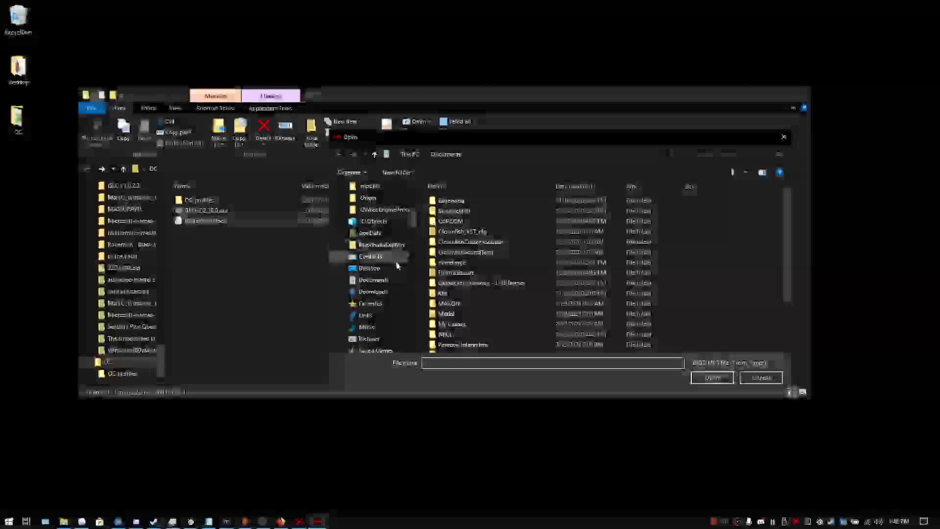
scroll(405, 253, "down", 1)
scroll(413, 232, "down", 2)
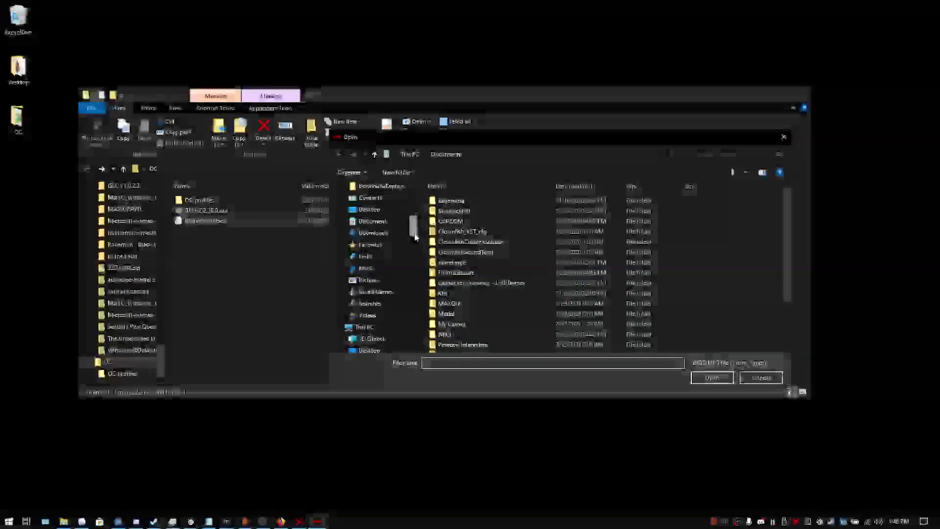
scroll(414, 238, "down", 2)
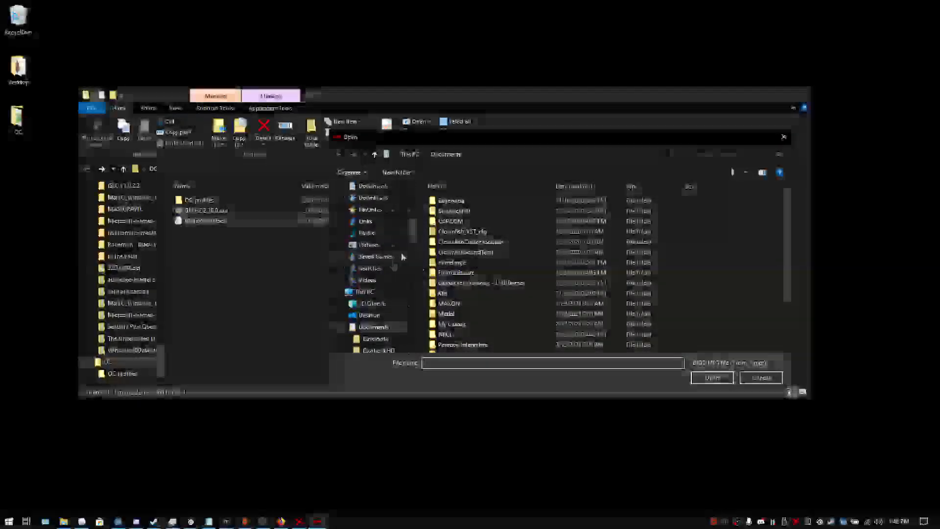
scroll(384, 313, "up", 2)
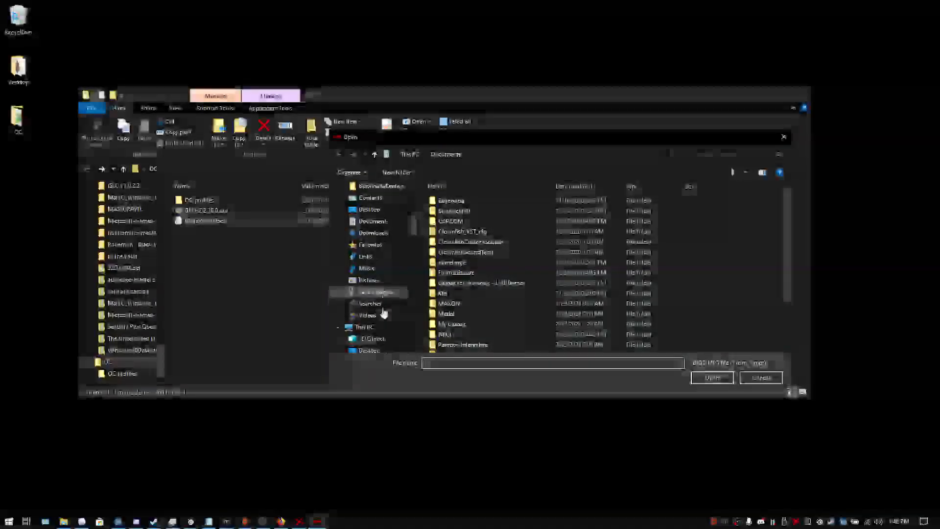
scroll(385, 294, "up", 4)
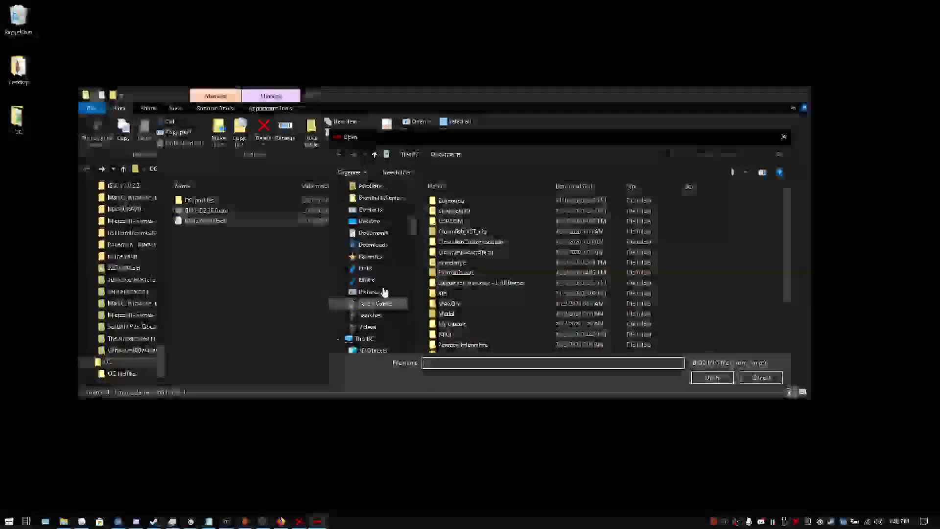
scroll(384, 289, "up", 5)
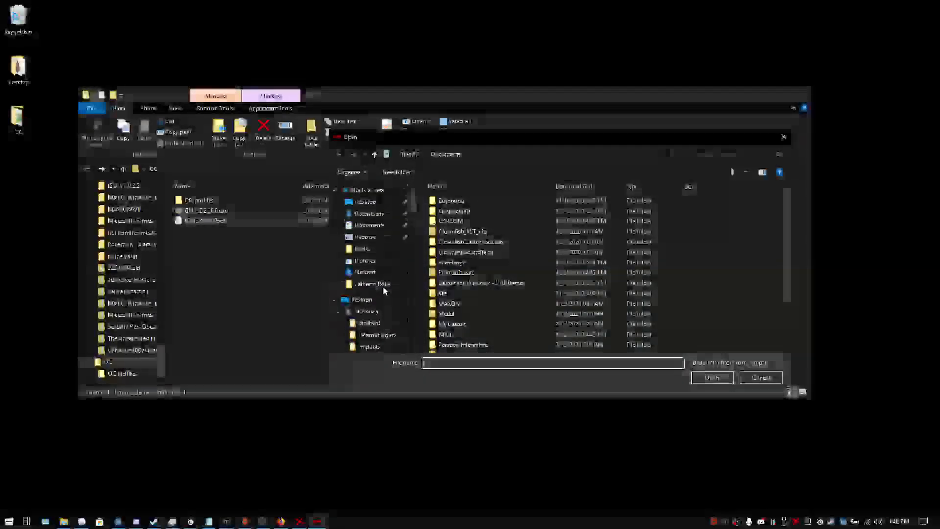
left_click(373, 206)
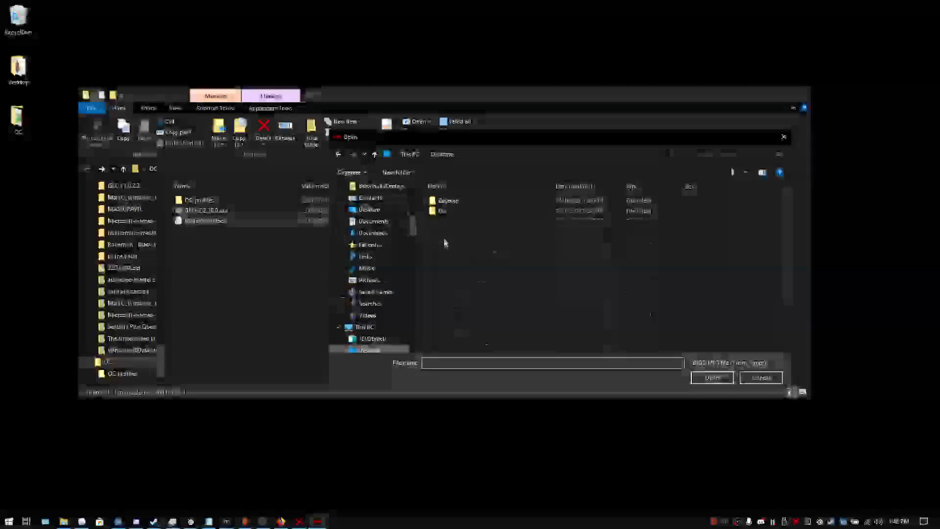
Step: Load the first MPT profile from the OC profiles folder inside the OC folder
double_click(448, 210)
double_click(451, 204)
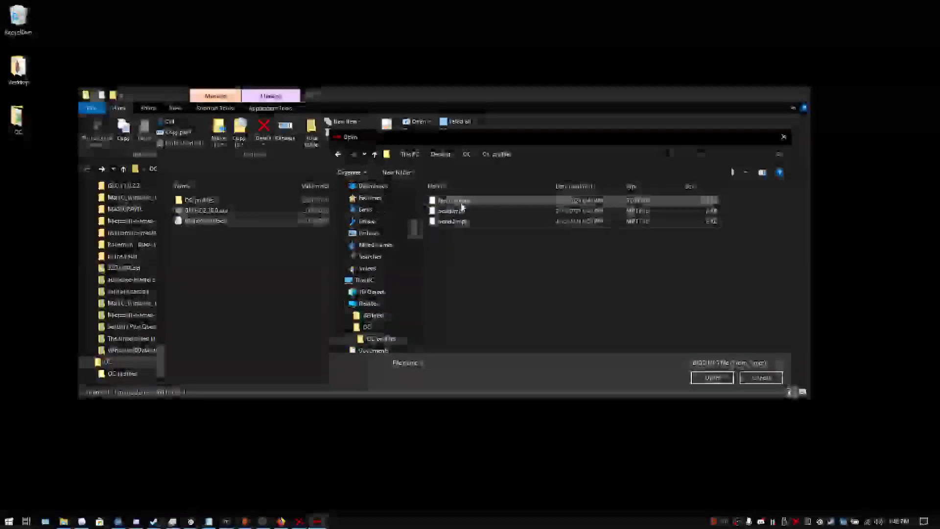
left_click(451, 211)
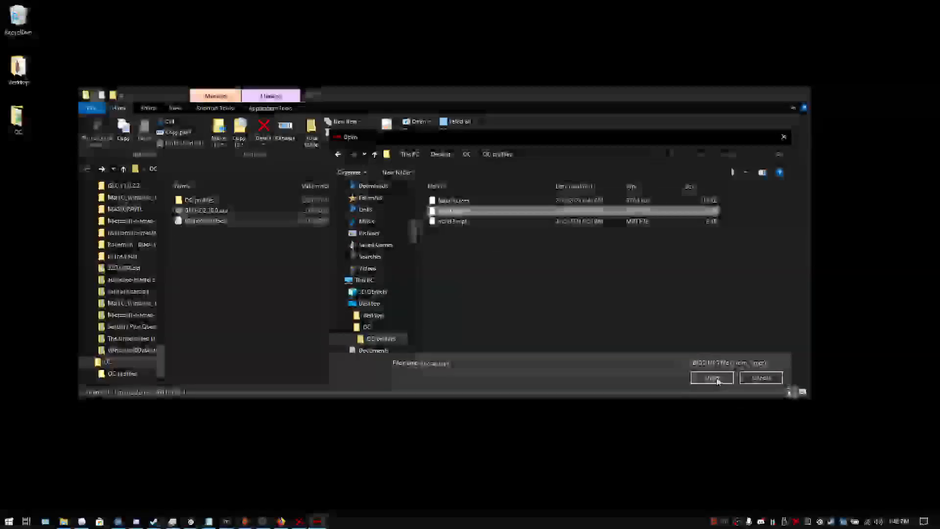
left_click(719, 381)
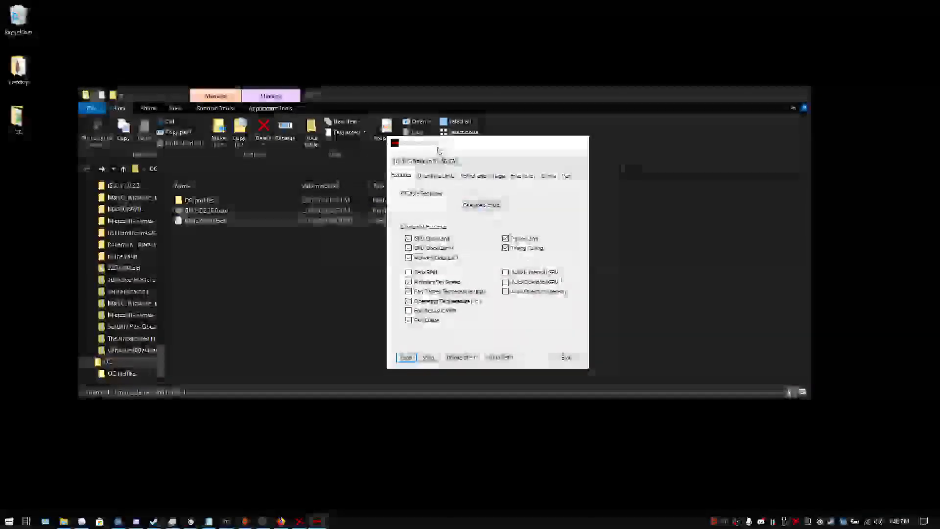
Step: Examine the loaded profile's power and voltage limits and its frequency settings, shifting the MorePowerTool window slightly aside
left_click(483, 176)
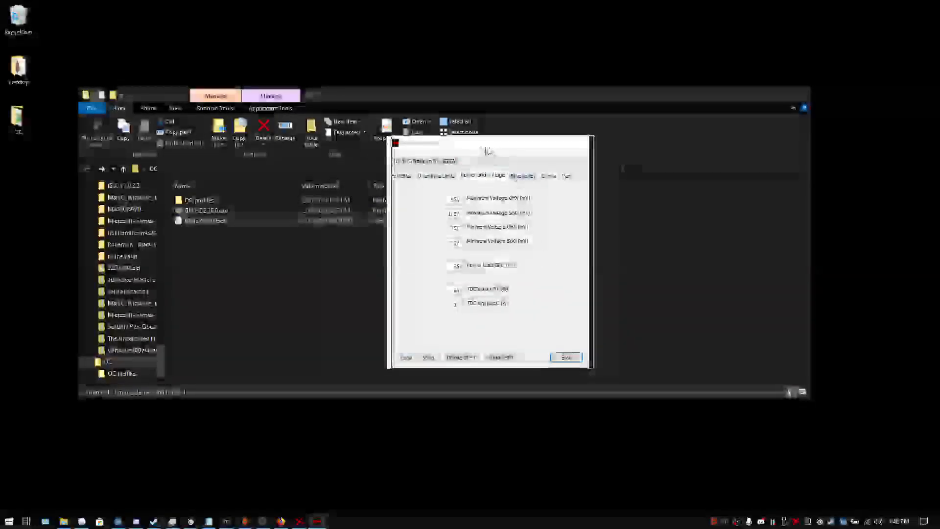
left_click_drag(487, 145, 515, 143)
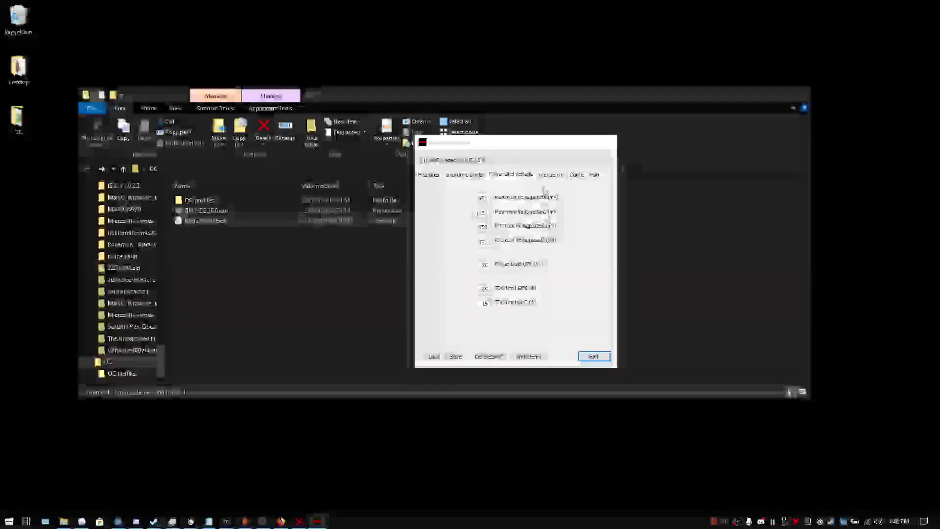
left_click(551, 176)
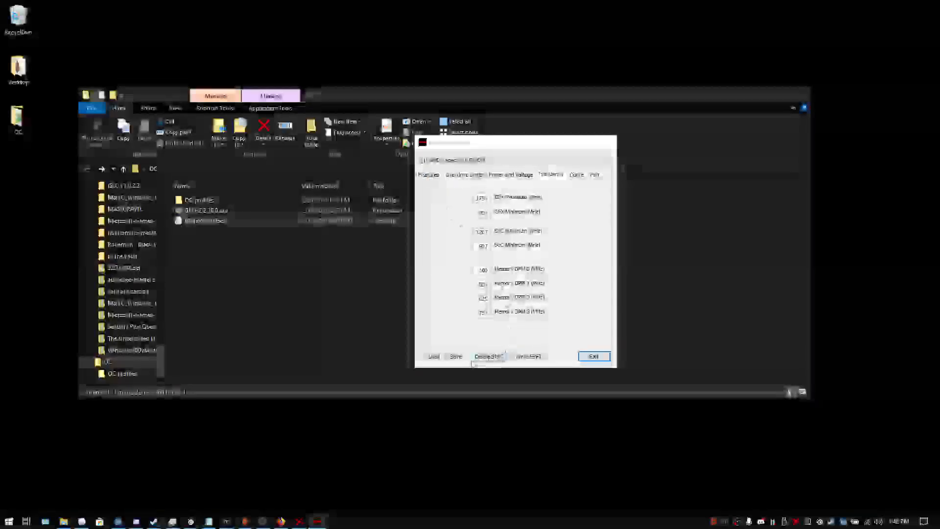
Step: Write the loaded profile to the graphics card's SPPT and close MorePowerTool
left_click(528, 360)
left_click(525, 274)
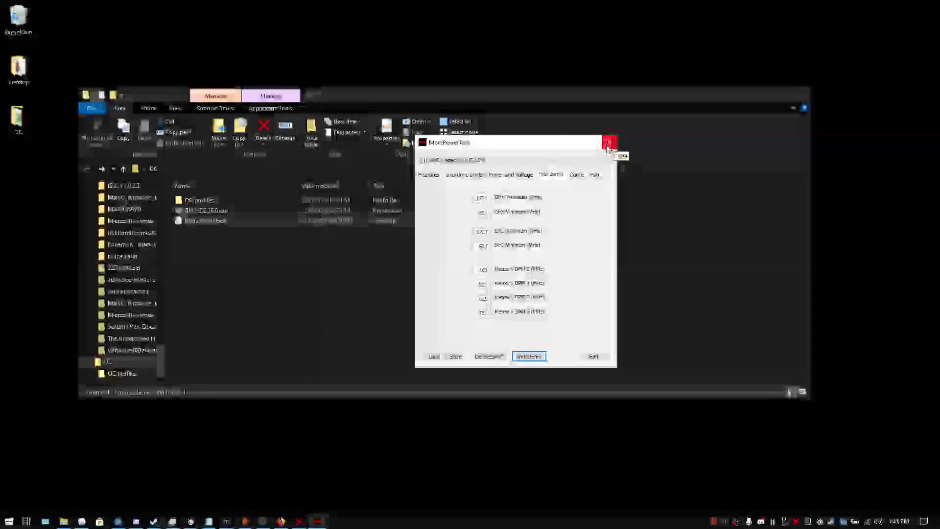
left_click(607, 144)
Step: Open AMD Radeon Software
right_click(416, 274)
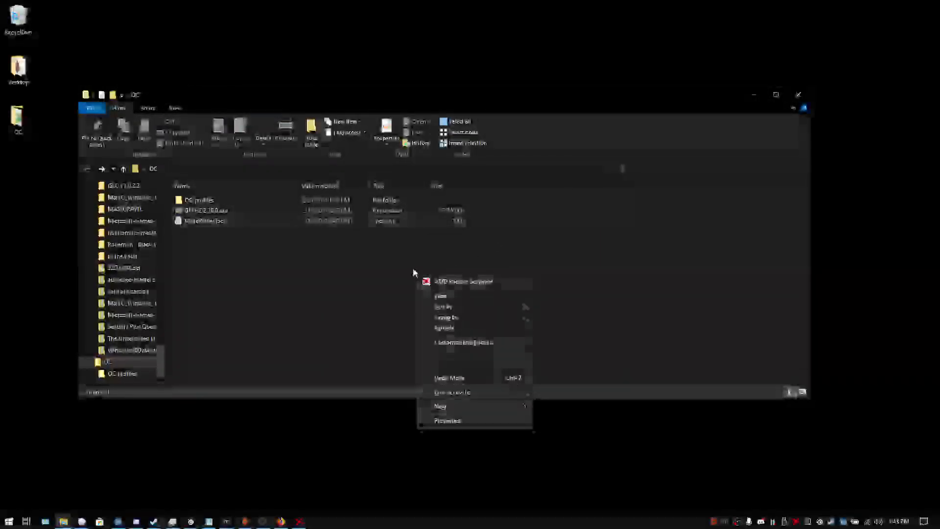